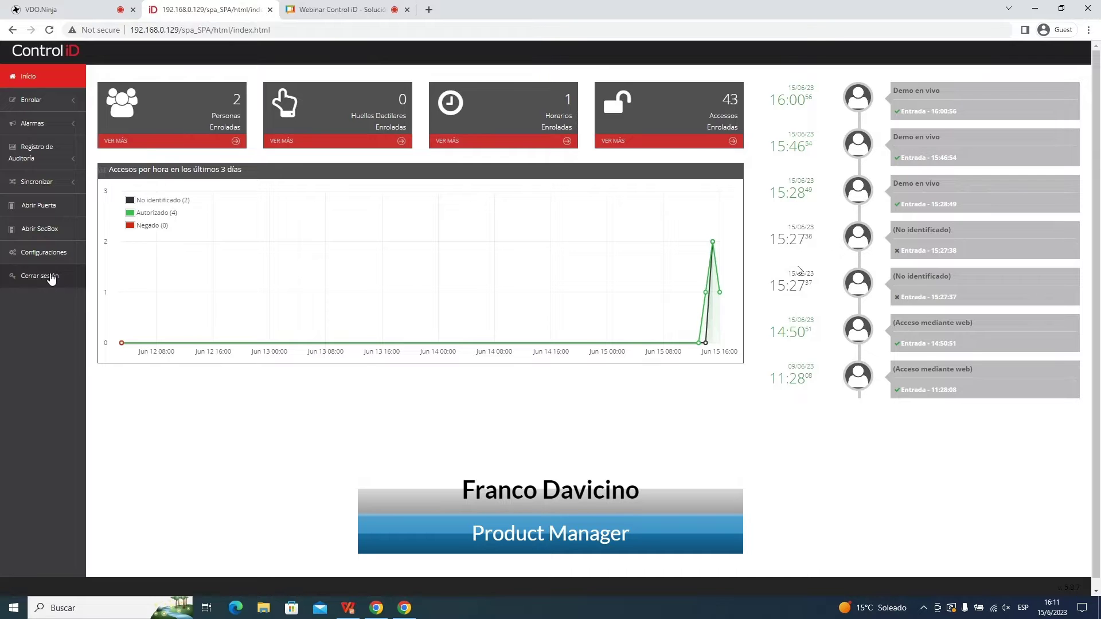
Step: Try a 32-bit Wiegand output in the Lector UHF settings and look through the available operation modes
click(49, 264)
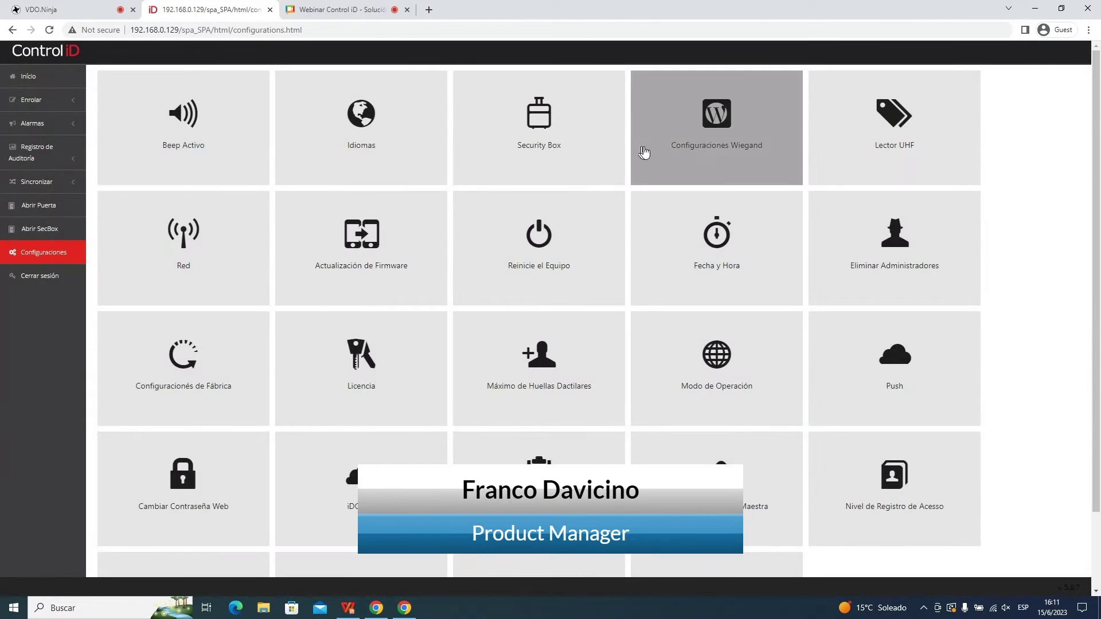
click(882, 156)
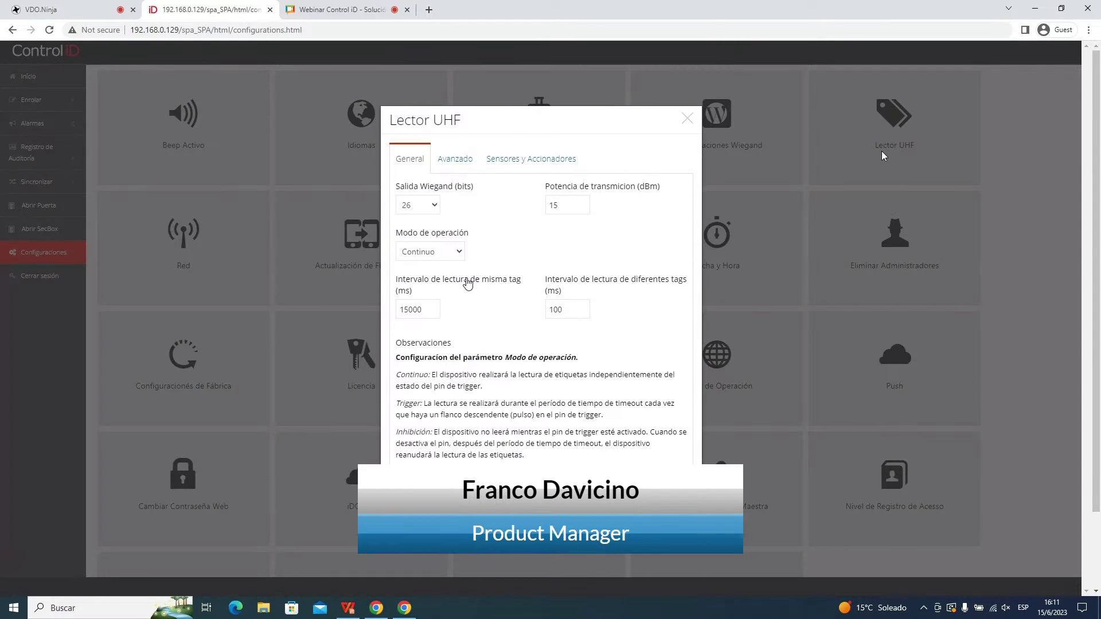
click(433, 206)
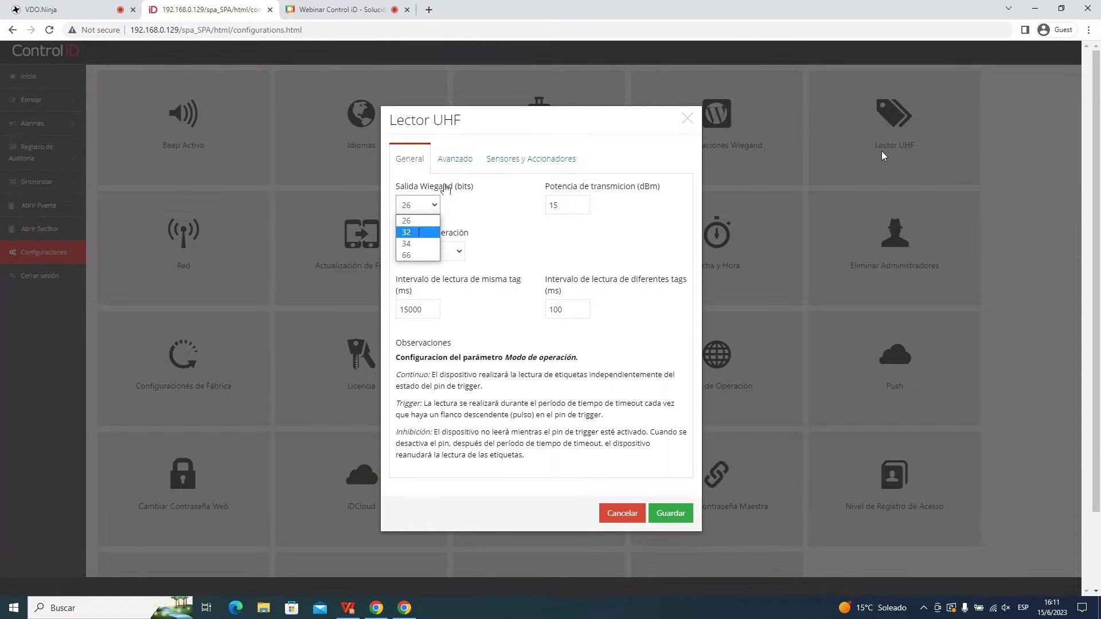
click(422, 232)
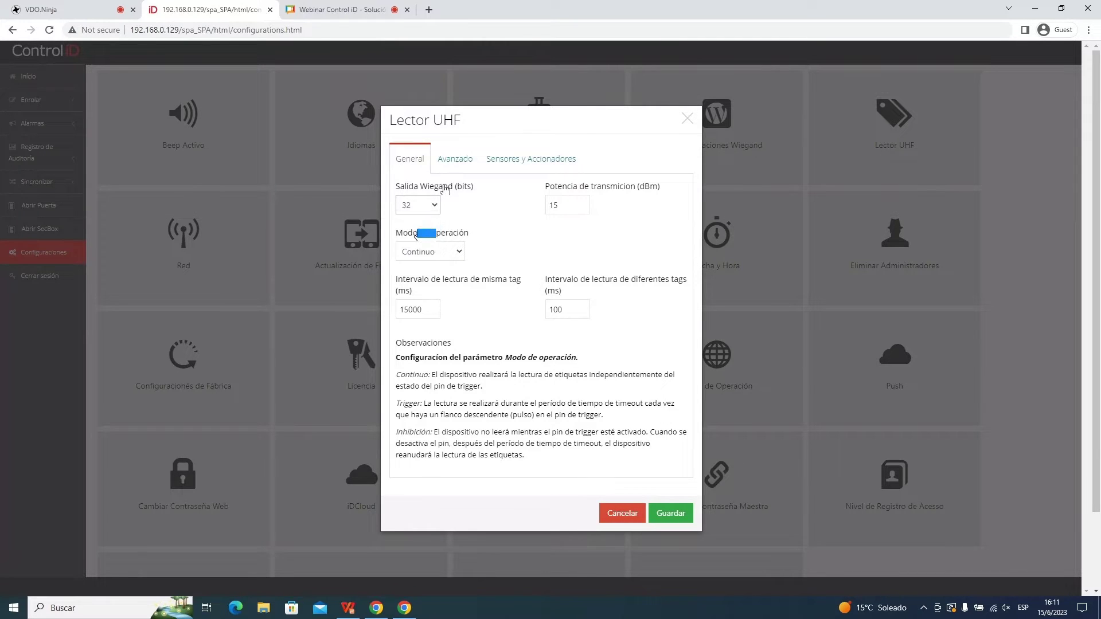
click(455, 252)
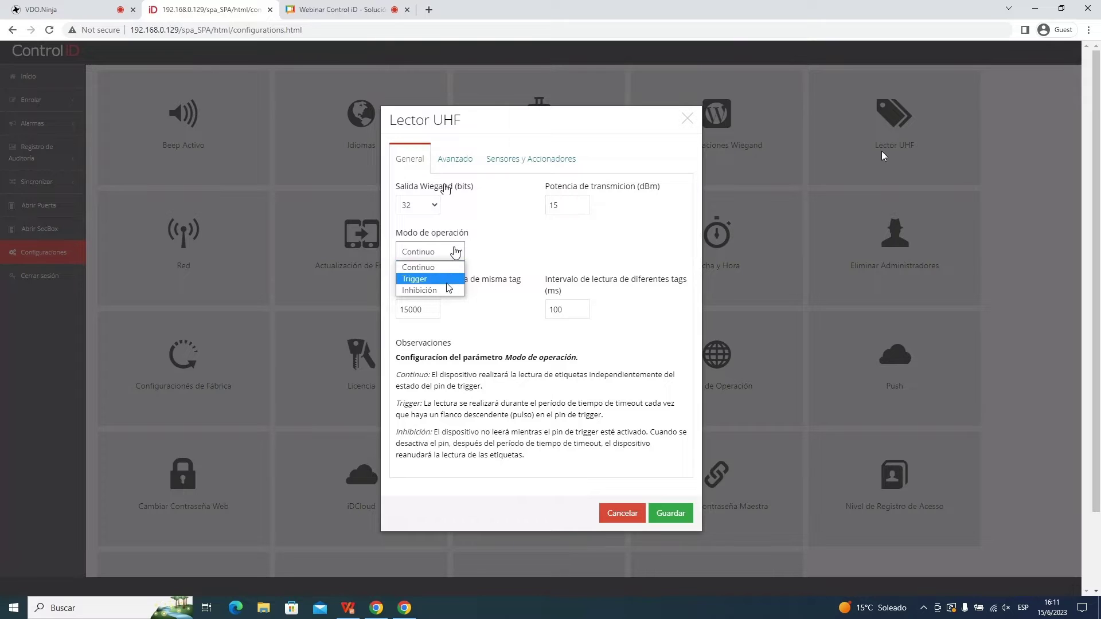
click(473, 244)
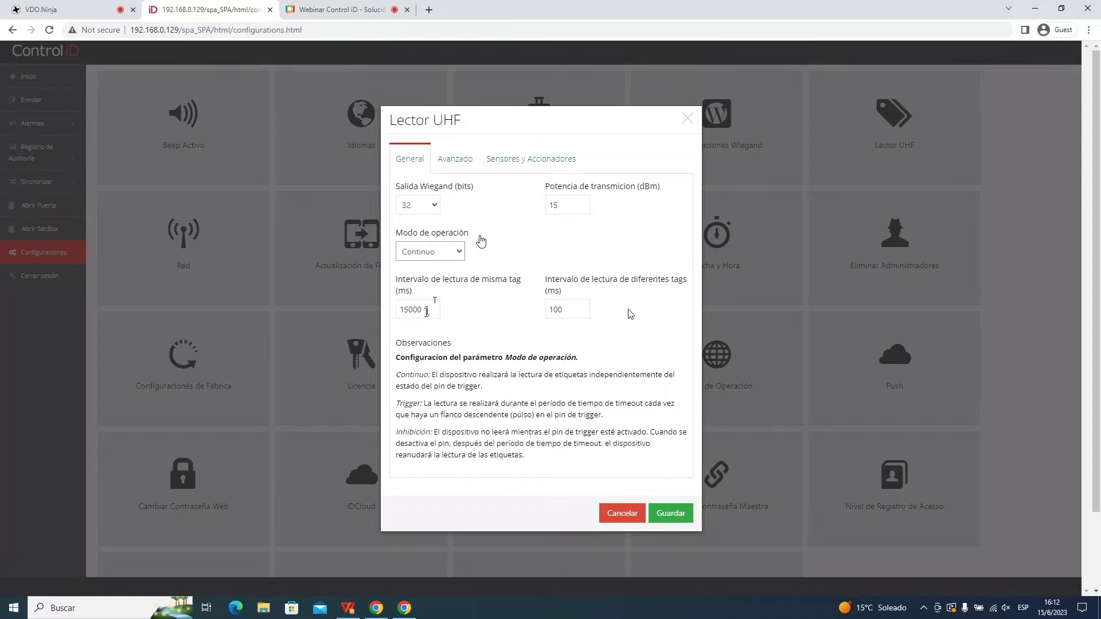
Step: Review the UHF reader's byte order, channel, door sensor, relay and general settings, and close them without saving
click(465, 167)
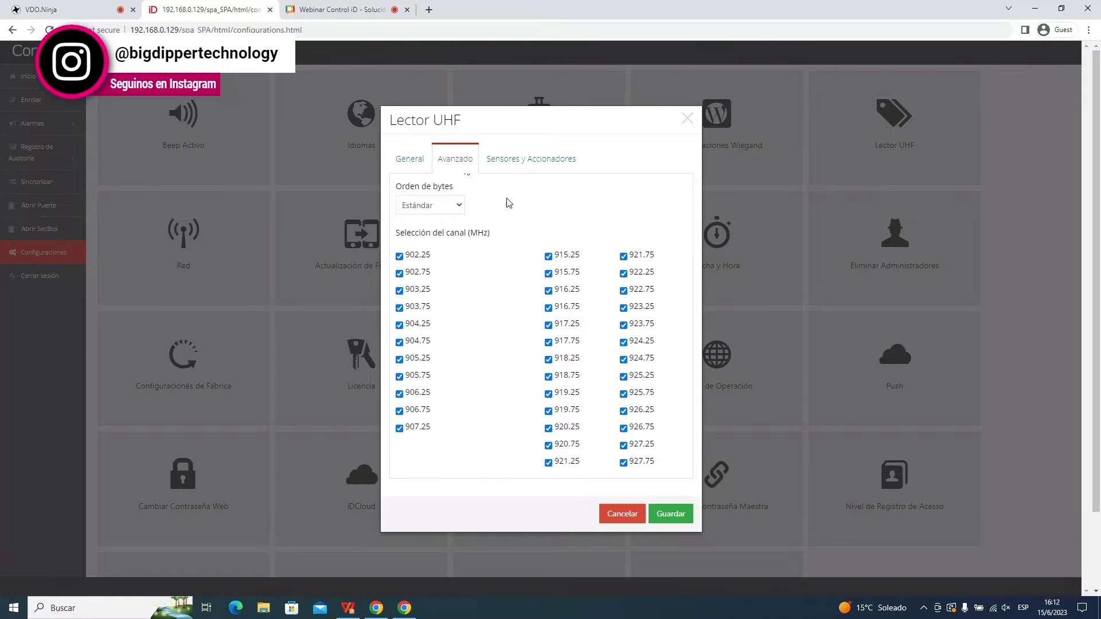
click(462, 205)
click(478, 200)
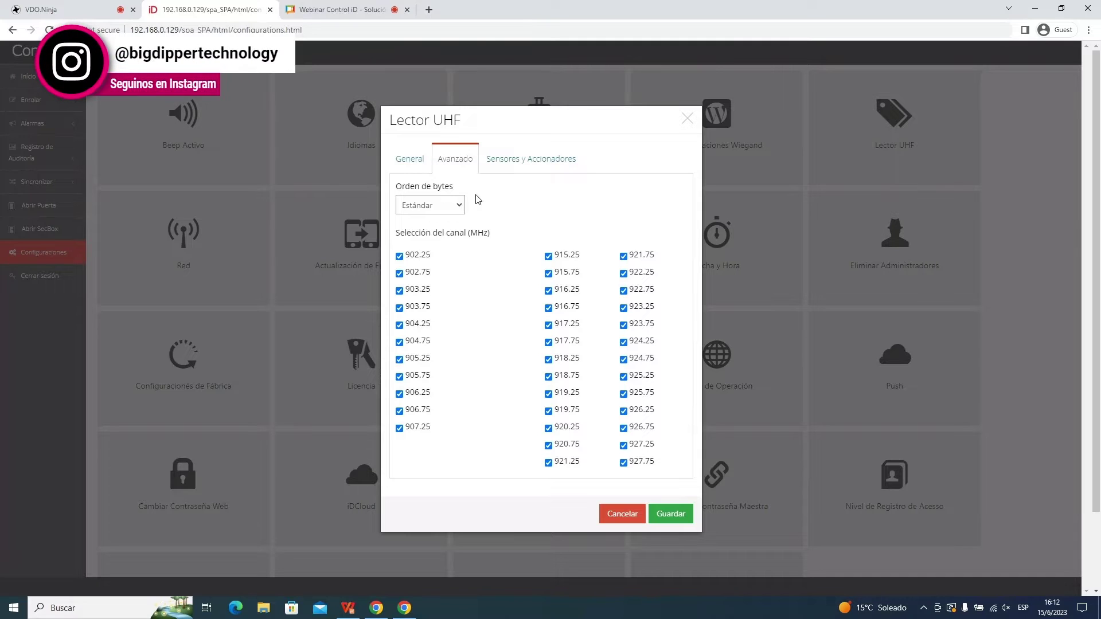
click(504, 165)
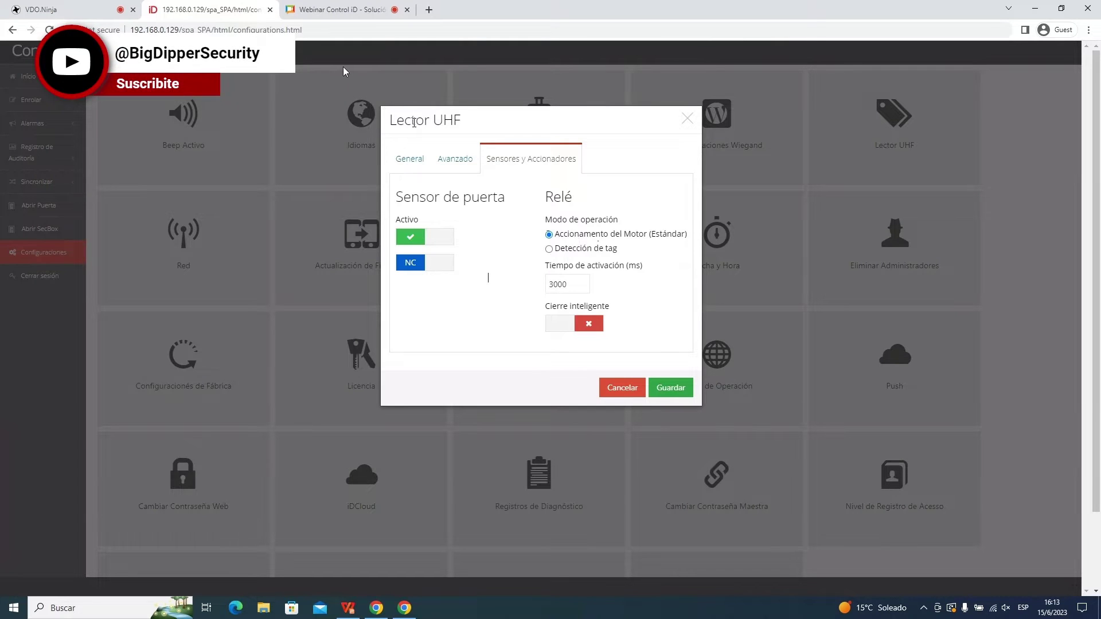
click(463, 164)
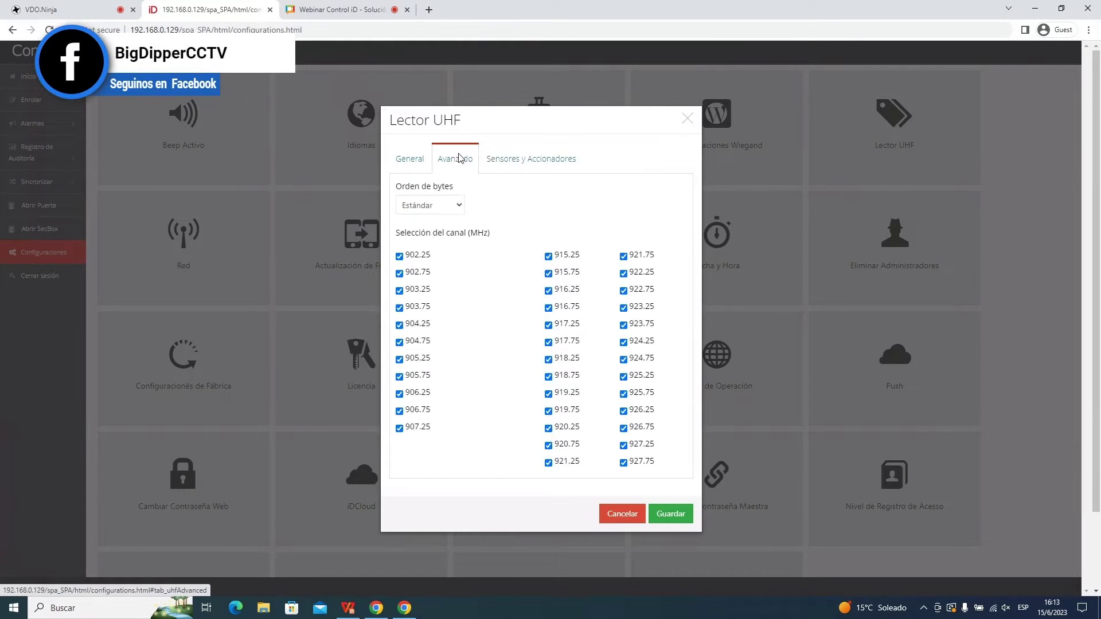
click(430, 161)
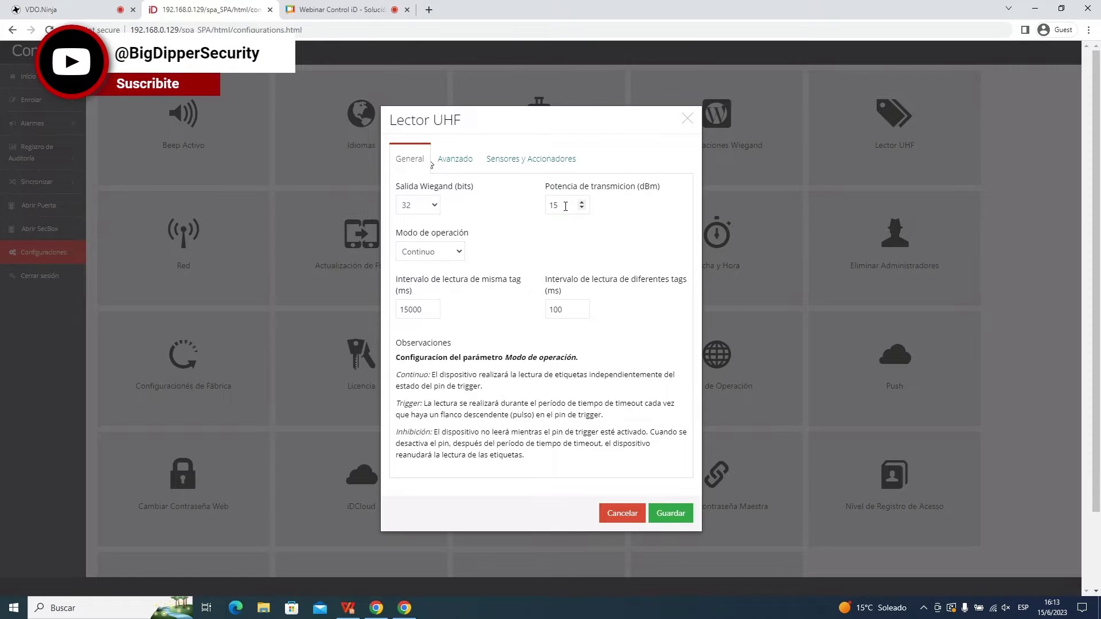
click(630, 514)
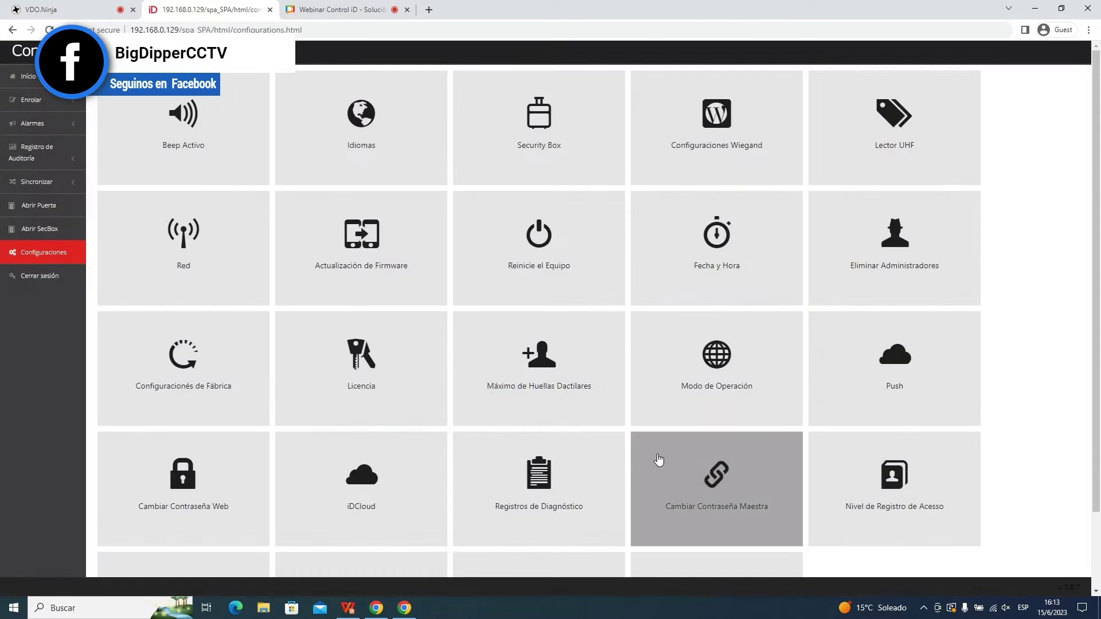
Step: Review the mode, size and byte order options of the general Wiegand configuration without saving
scroll(658, 459, down, 2)
scroll(659, 459, up, 2)
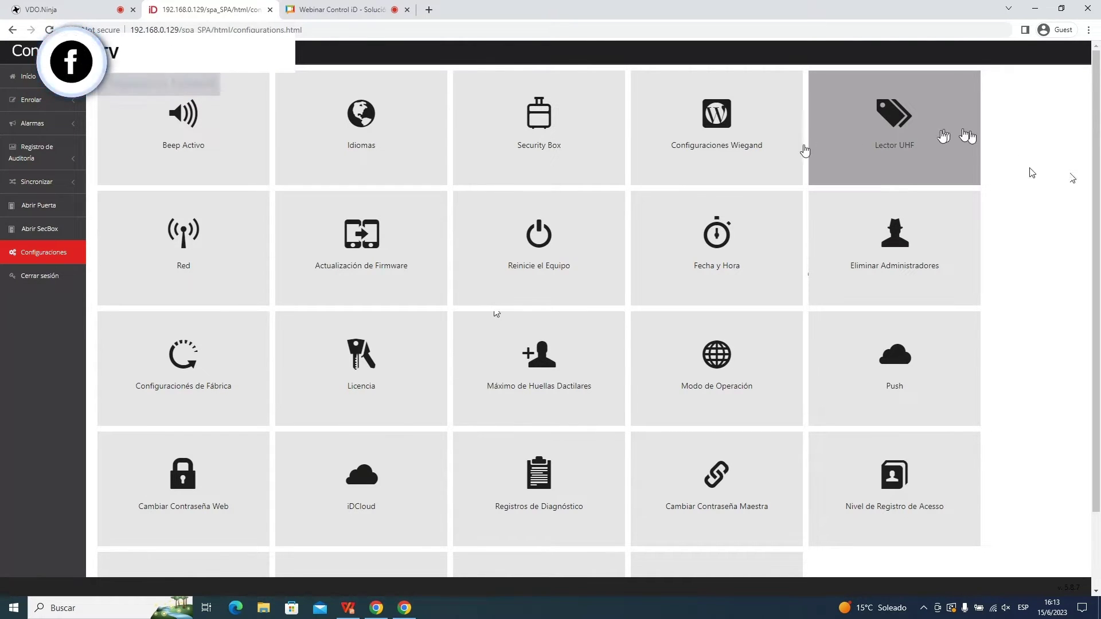
click(725, 153)
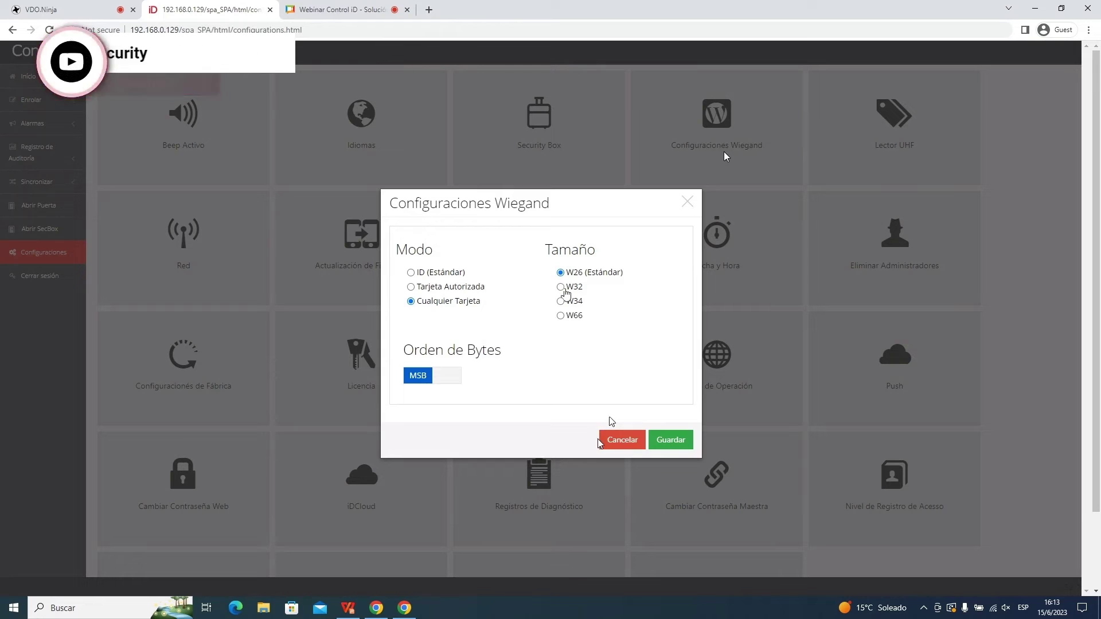
click(606, 442)
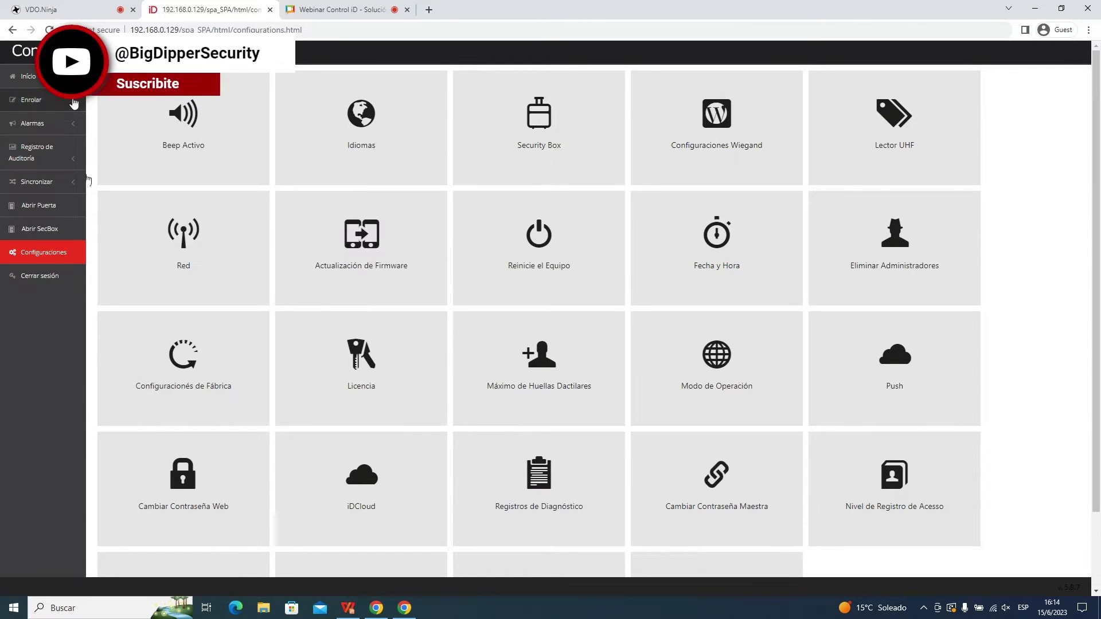
Step: Open the enrolled person "Demo en vivo" for editing and delete the card assigned to that person
click(31, 99)
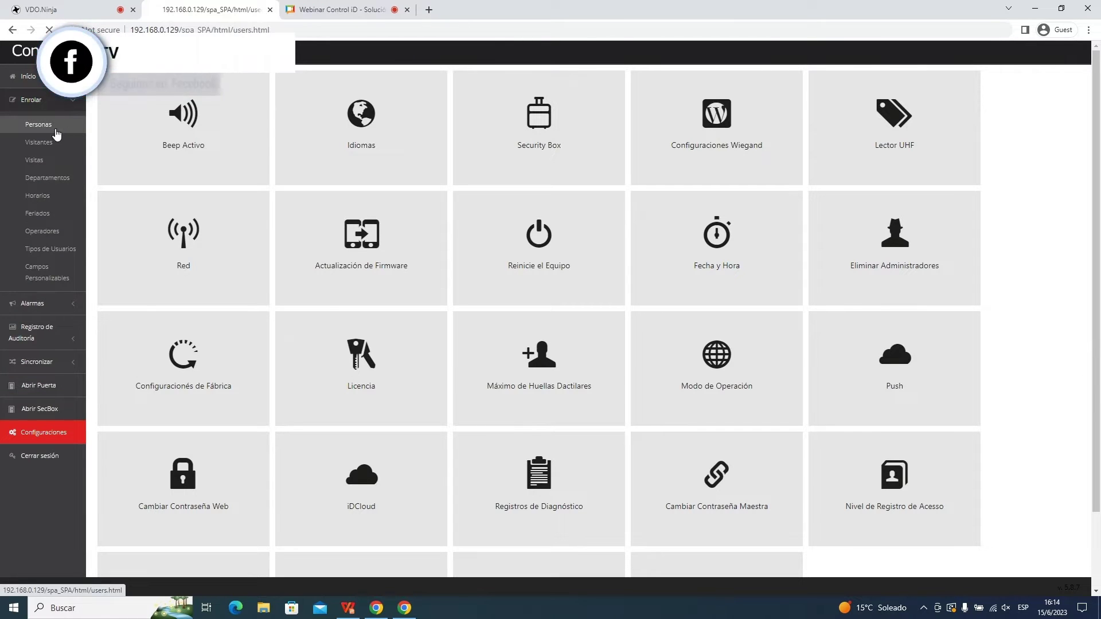
click(59, 126)
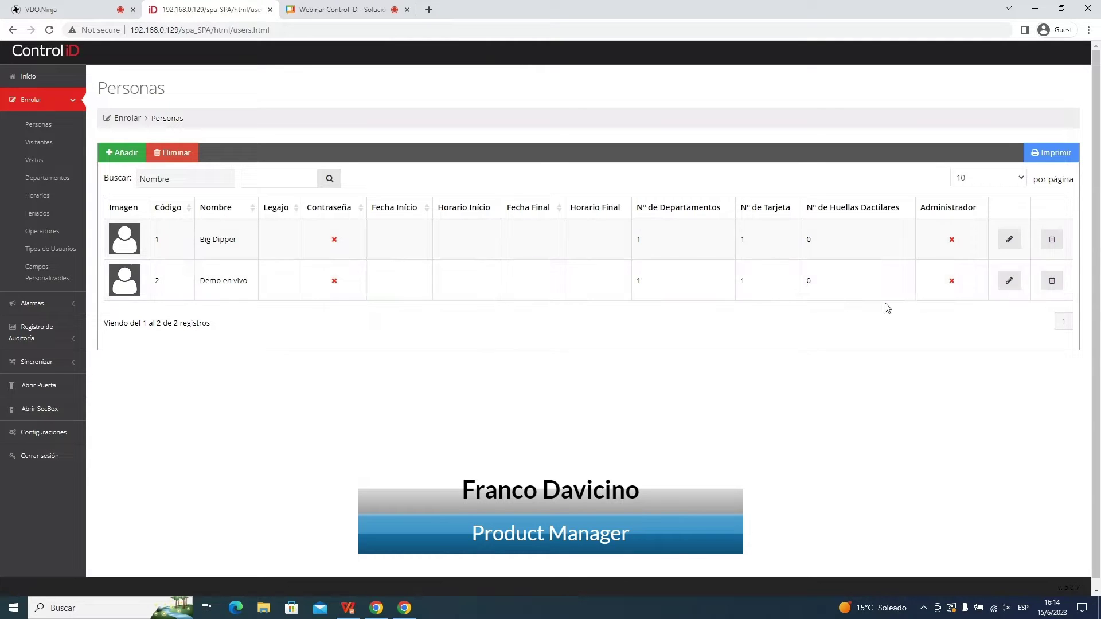
click(1002, 282)
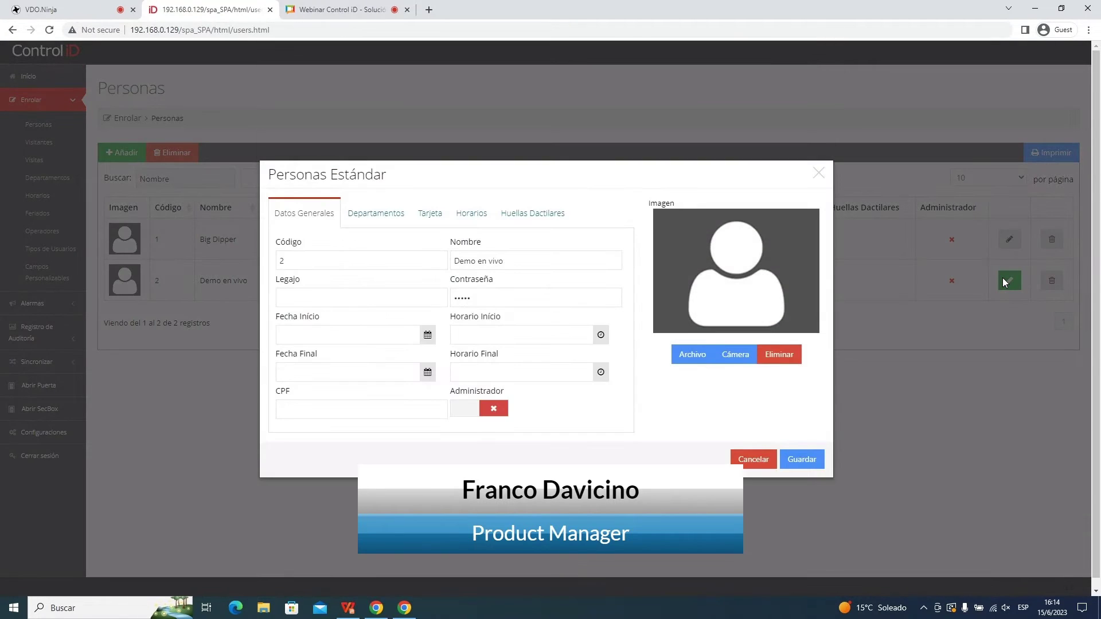
click(435, 215)
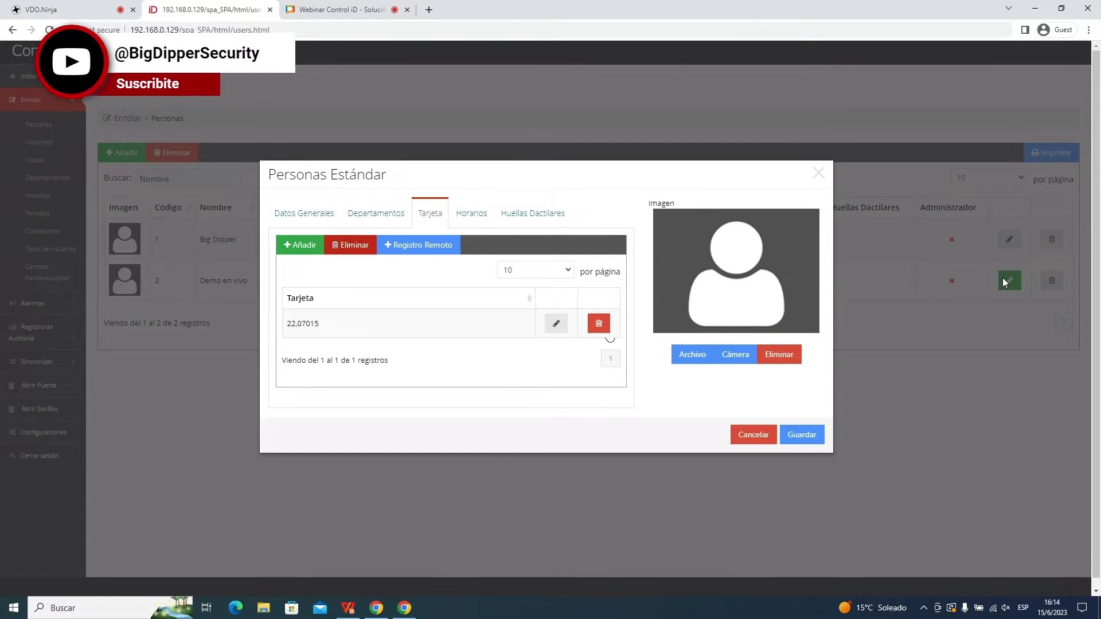
click(351, 244)
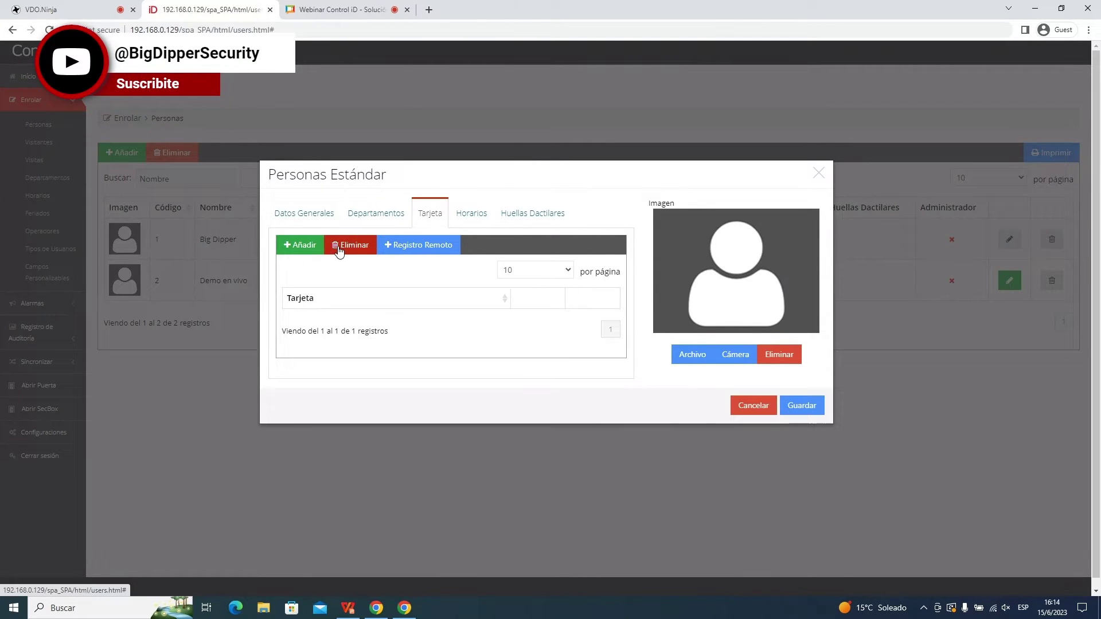
Step: Enroll a card for "Demo en vivo" through remote registration and save the person
click(421, 246)
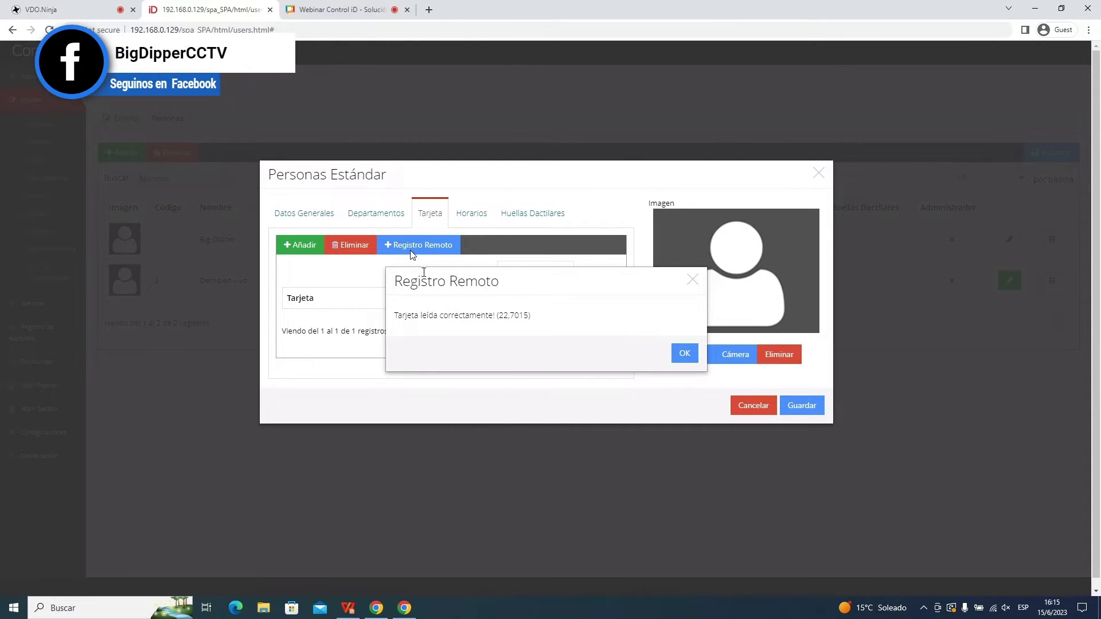
click(684, 353)
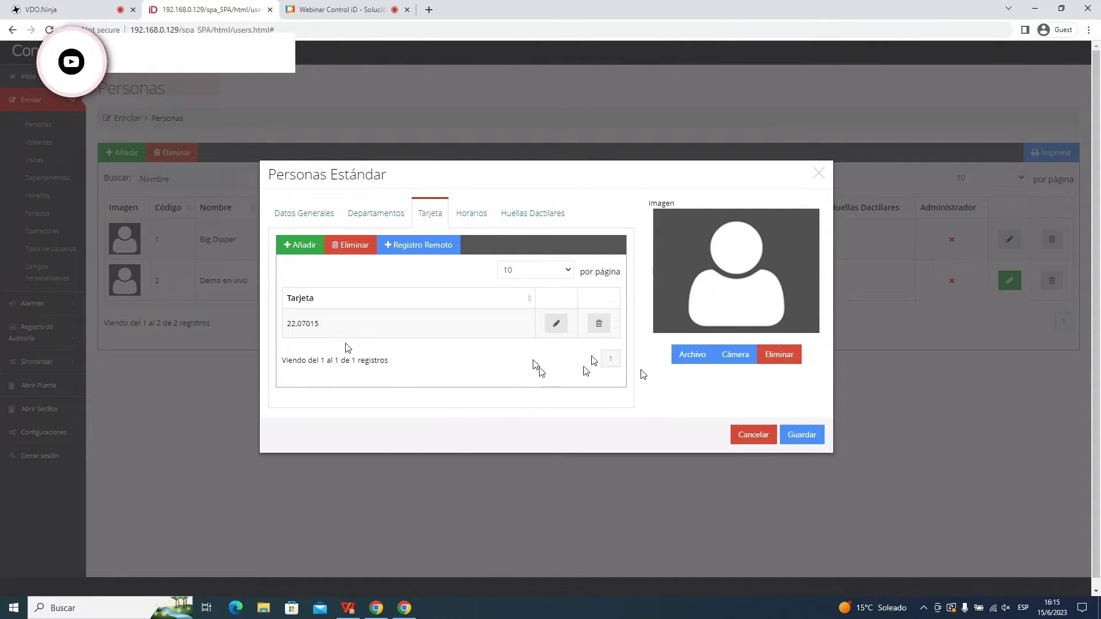
click(802, 435)
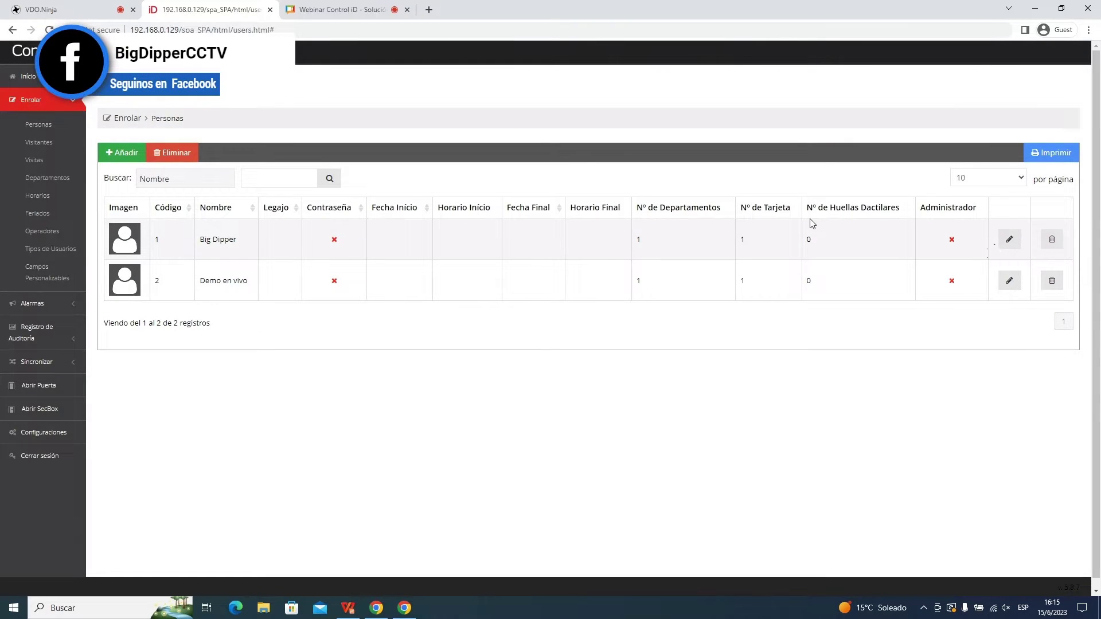
Step: View the card of the person "Big Dipper" in Valor Hexadecimal format, and leave the card and person without saving
click(1010, 239)
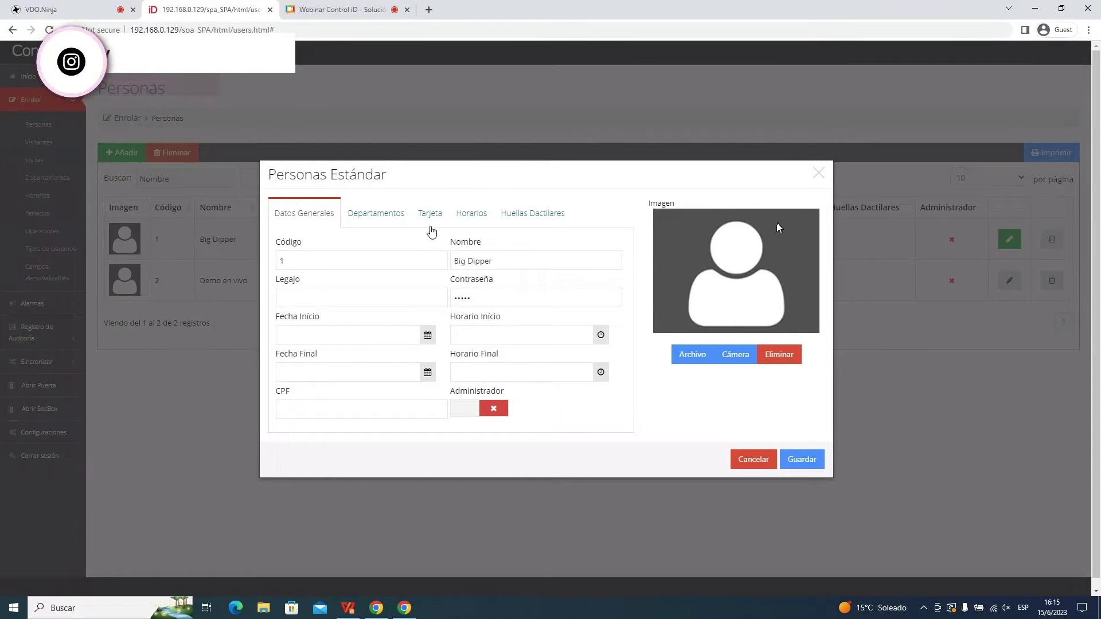
click(431, 225)
click(559, 329)
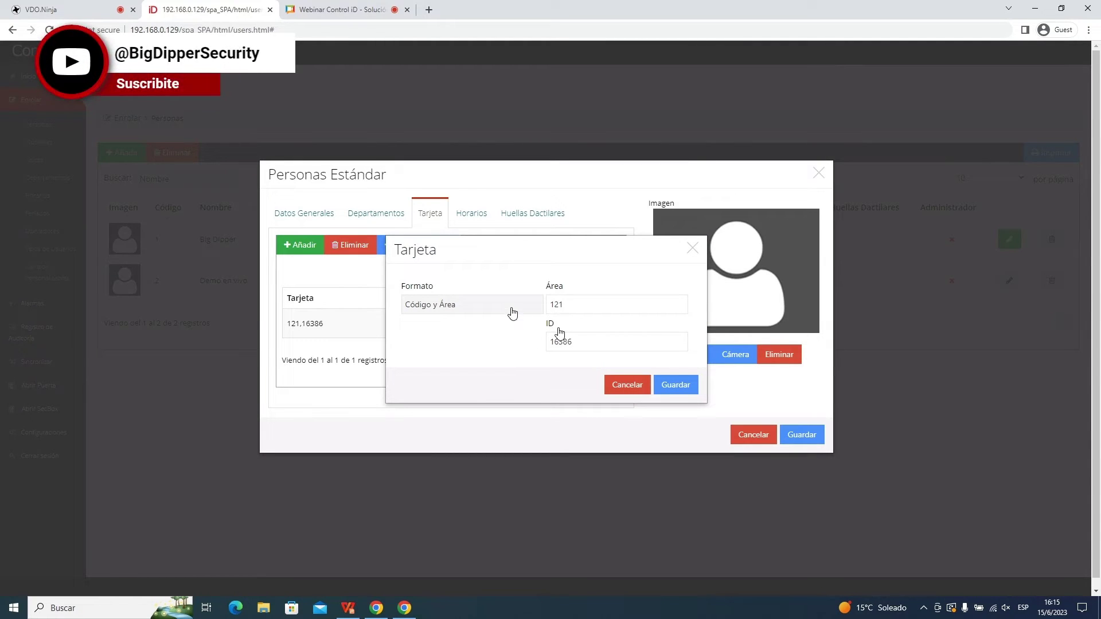
click(512, 312)
click(484, 363)
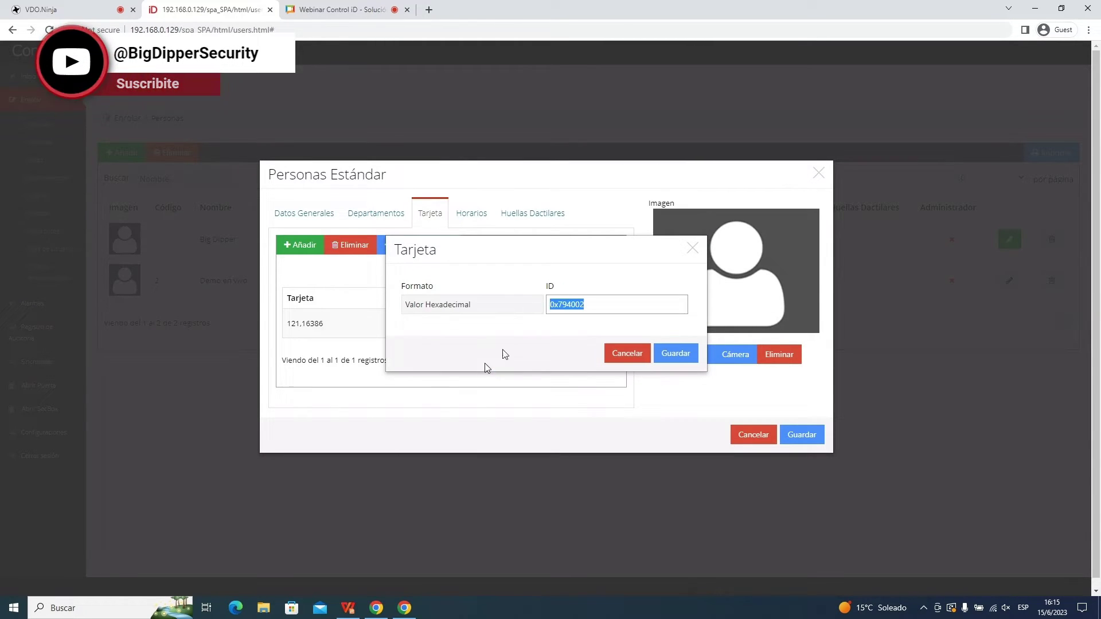
click(596, 314)
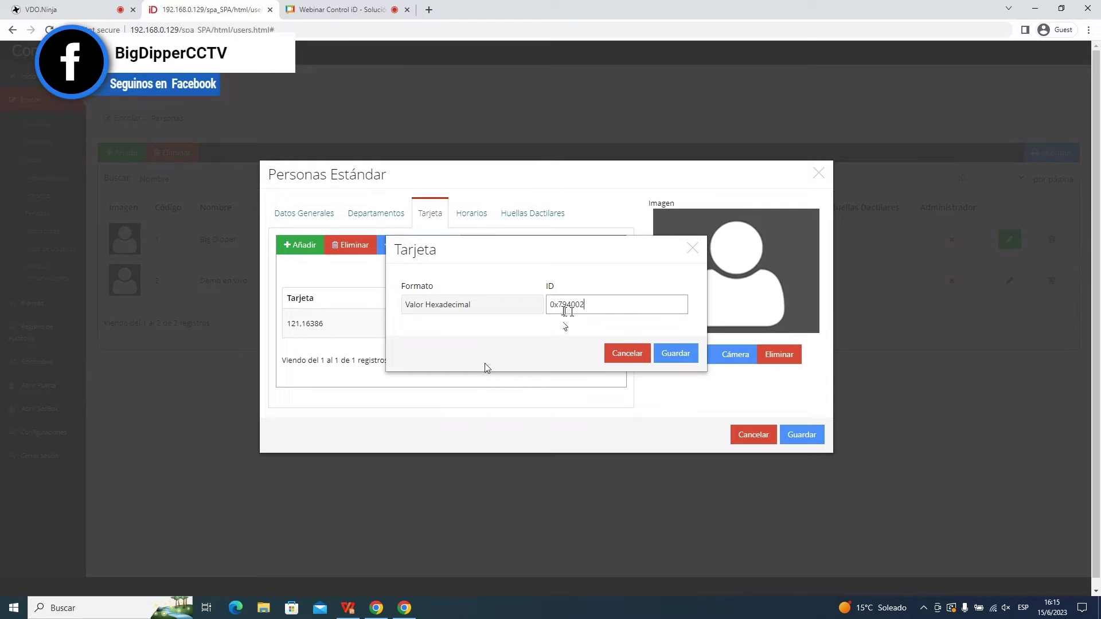
click(487, 305)
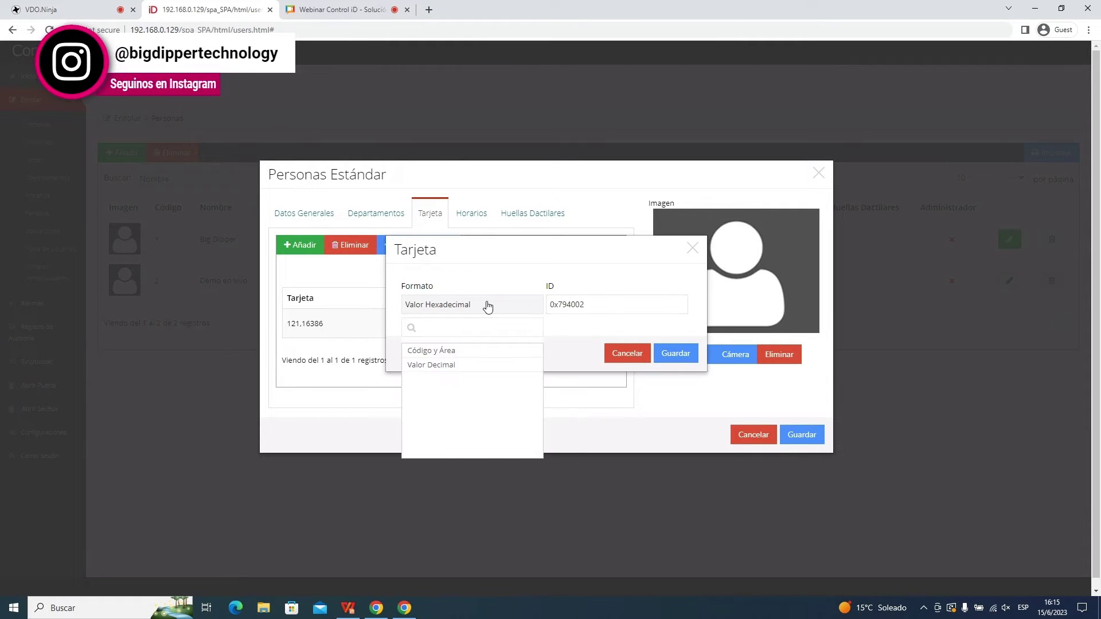
click(573, 343)
click(628, 353)
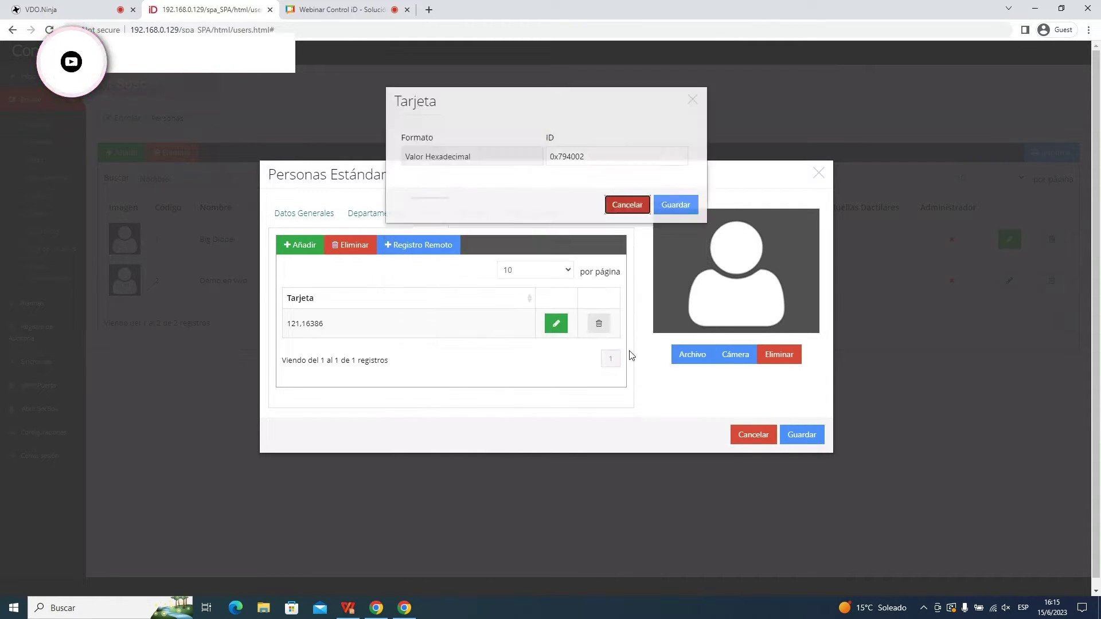
click(752, 437)
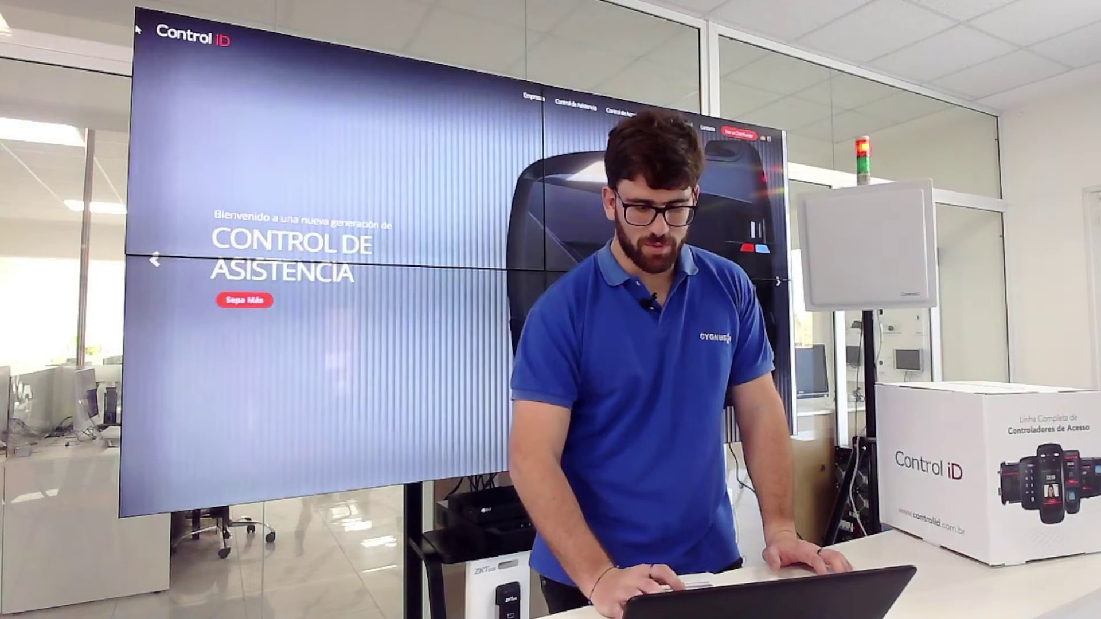
Step: Save the UHF reader settings with a transmission power of 24 dBm
click(663, 514)
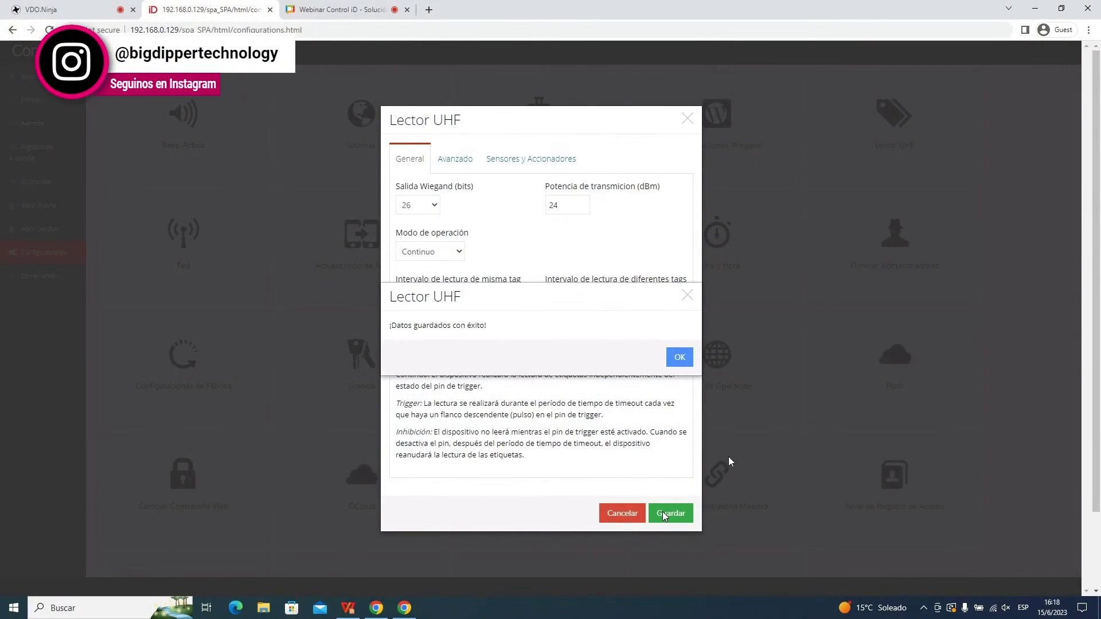
click(680, 358)
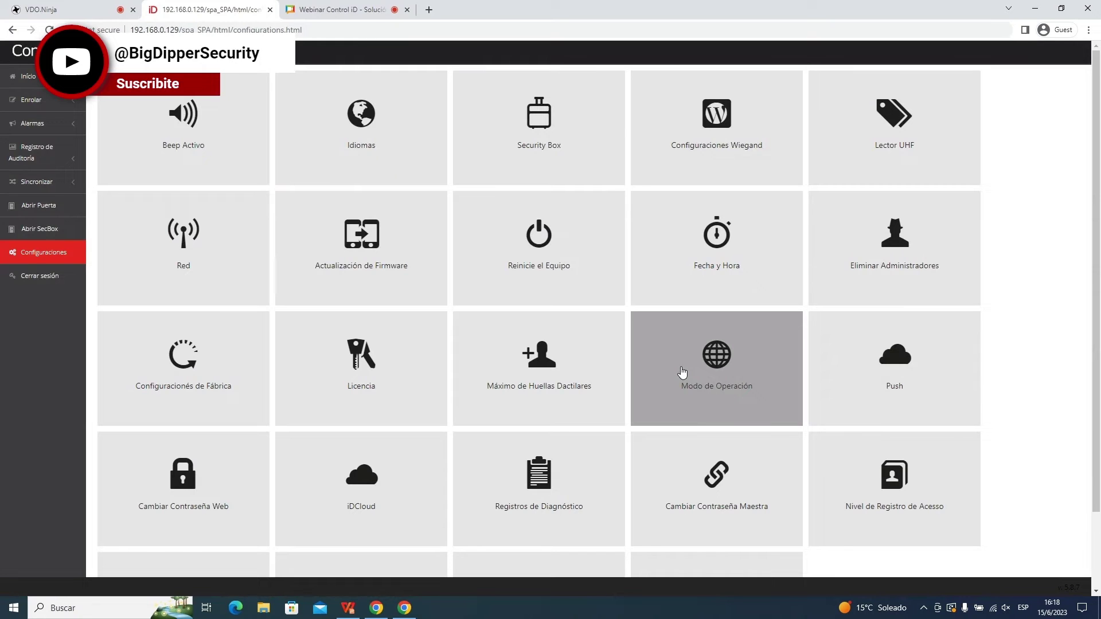